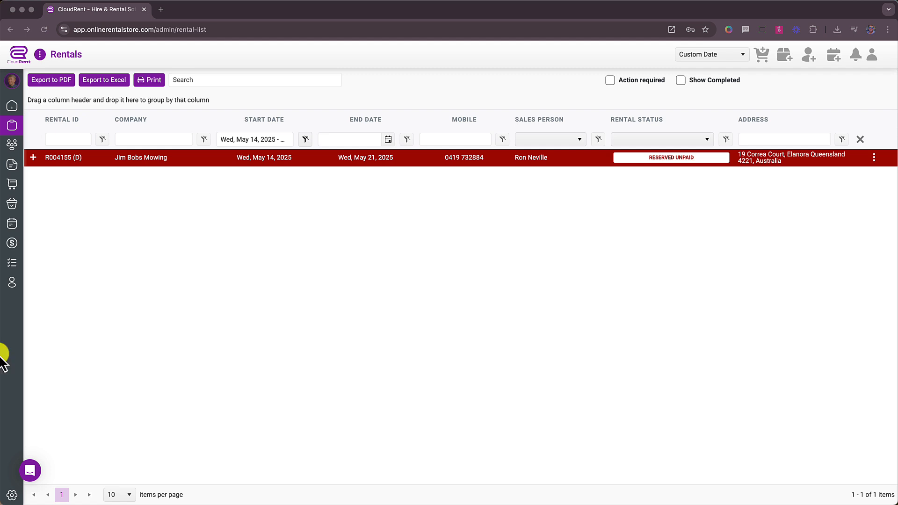
- Open the Logistics & Crew resource list from the Administration settings page
click(13, 495)
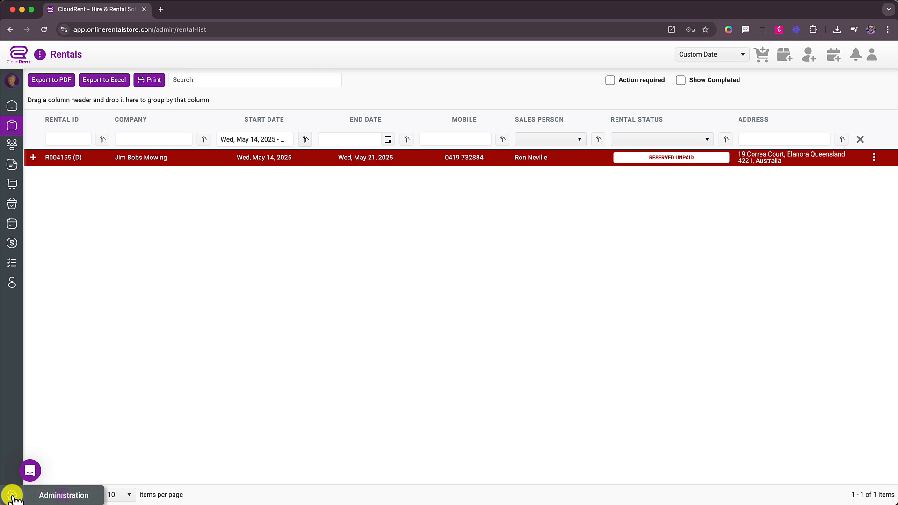
click(13, 496)
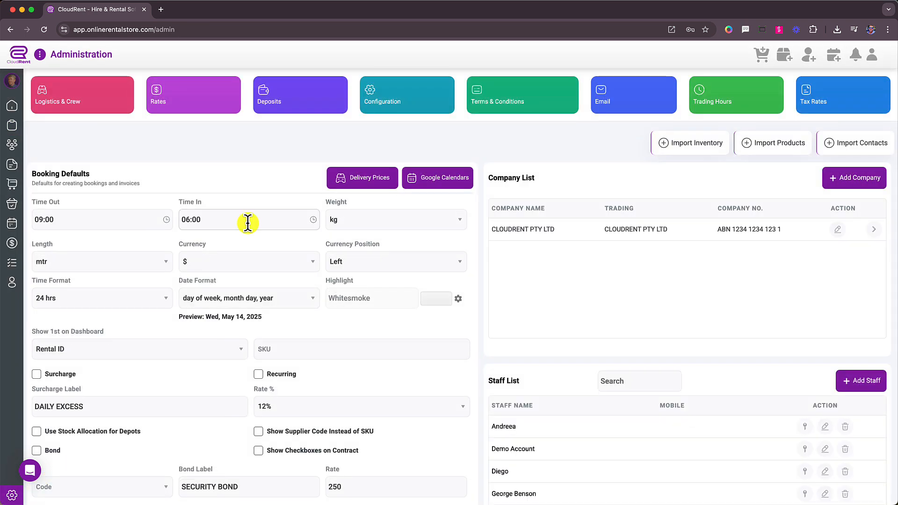
click(82, 106)
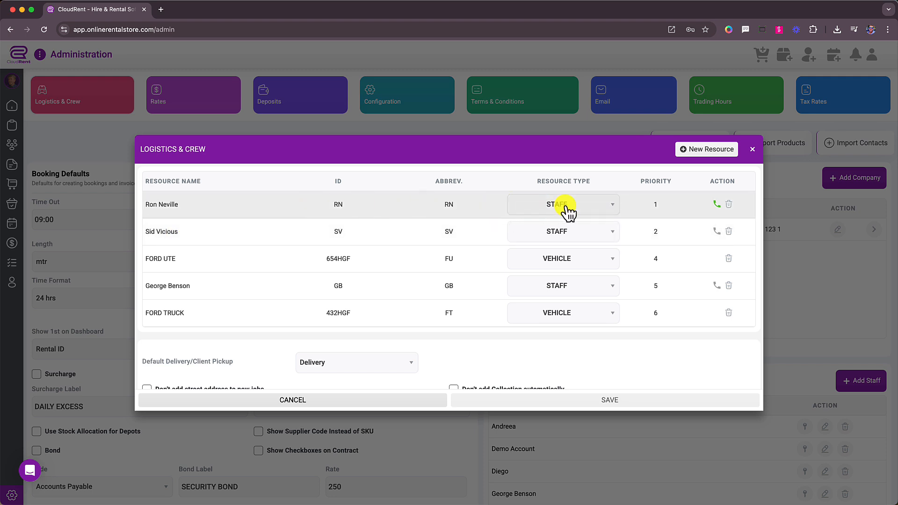
- Review the resource Type dropdowns and FORD UTE name without changes, then close the list
click(592, 207)
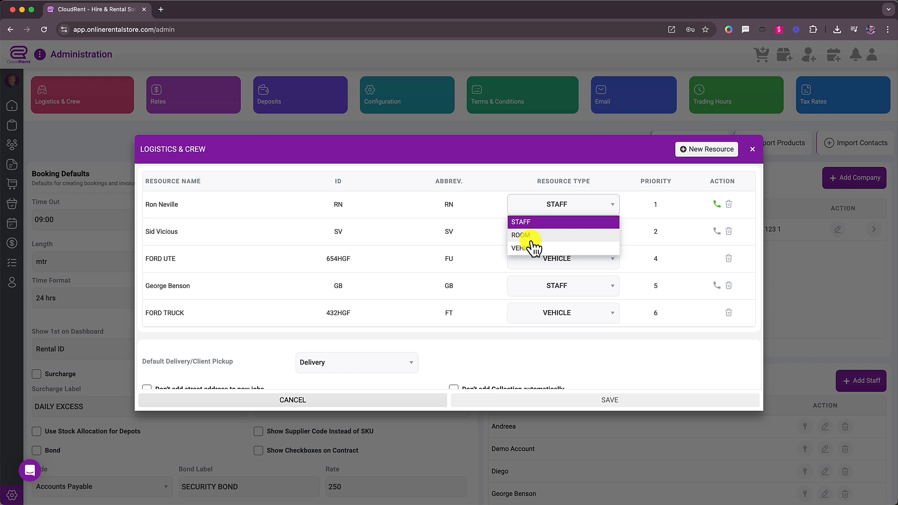
click(423, 169)
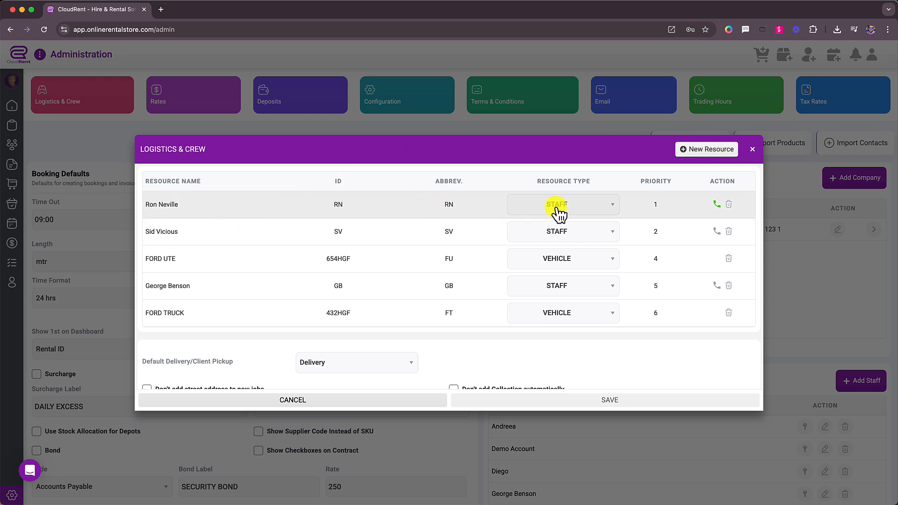
click(558, 208)
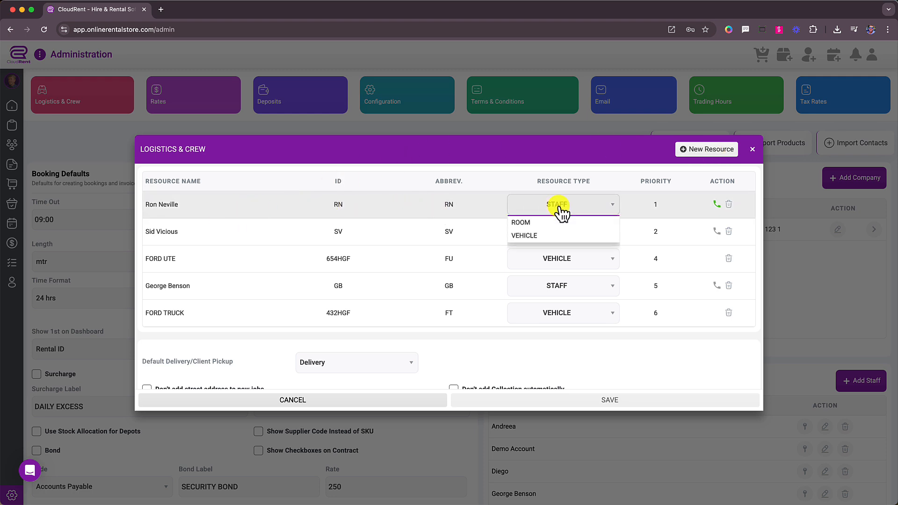
click(206, 264)
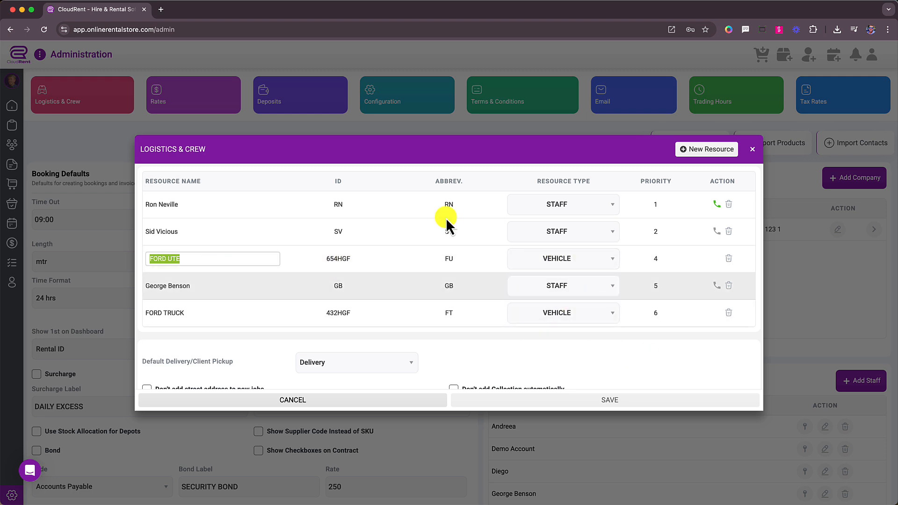
click(559, 158)
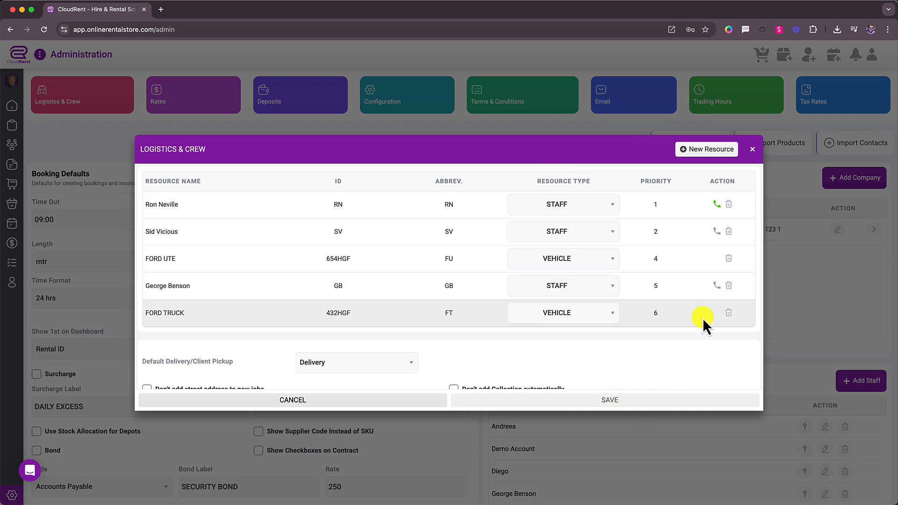
click(753, 149)
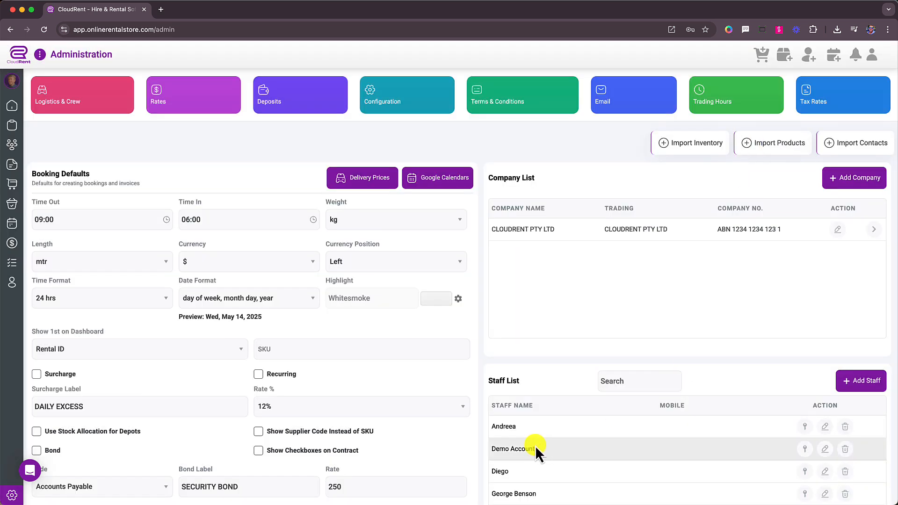
click(555, 429)
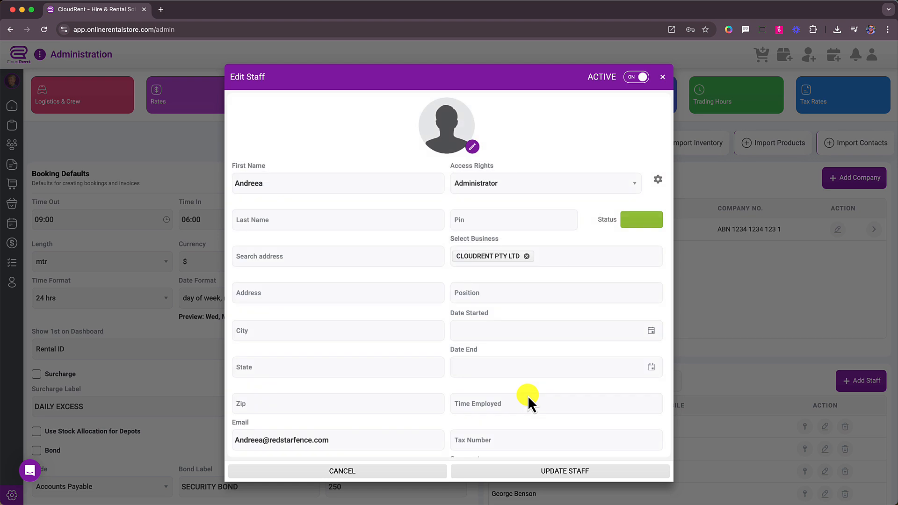
scroll(528, 396, down, 3)
scroll(289, 225, up, 3)
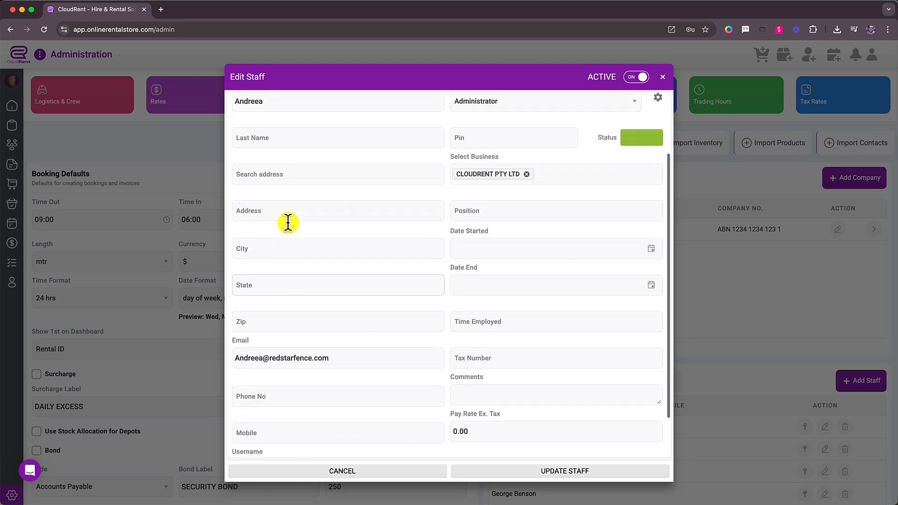
scroll(289, 225, down, 3)
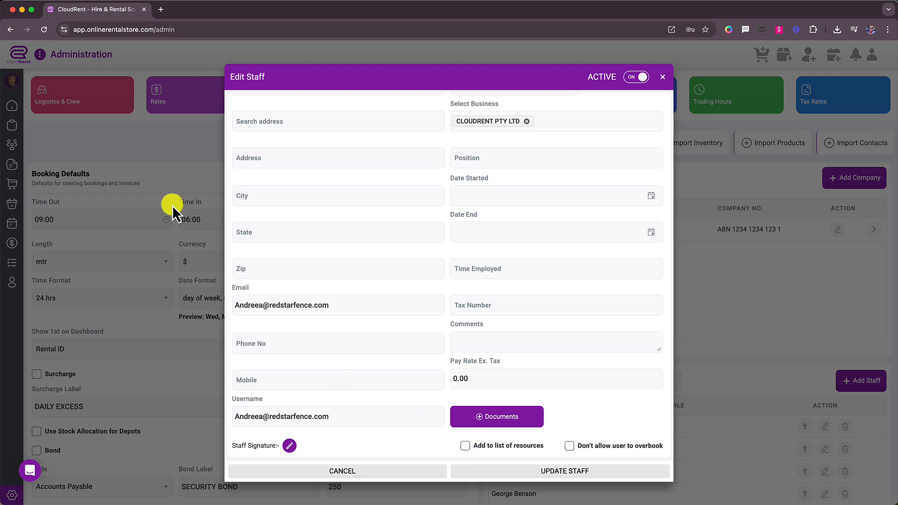
scroll(385, 337, up, 5)
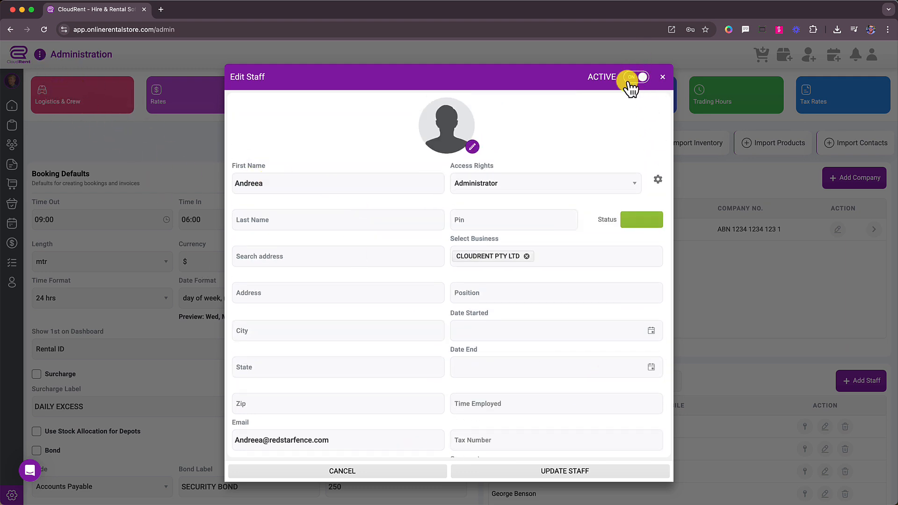
click(662, 76)
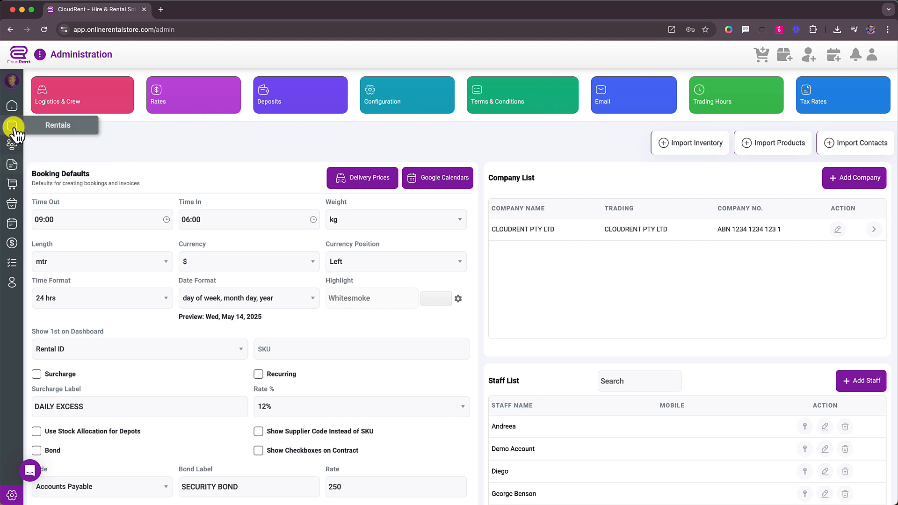
- Open rental R004155 from the Rentals list and show its Logistics tab with the excavator line
click(13, 127)
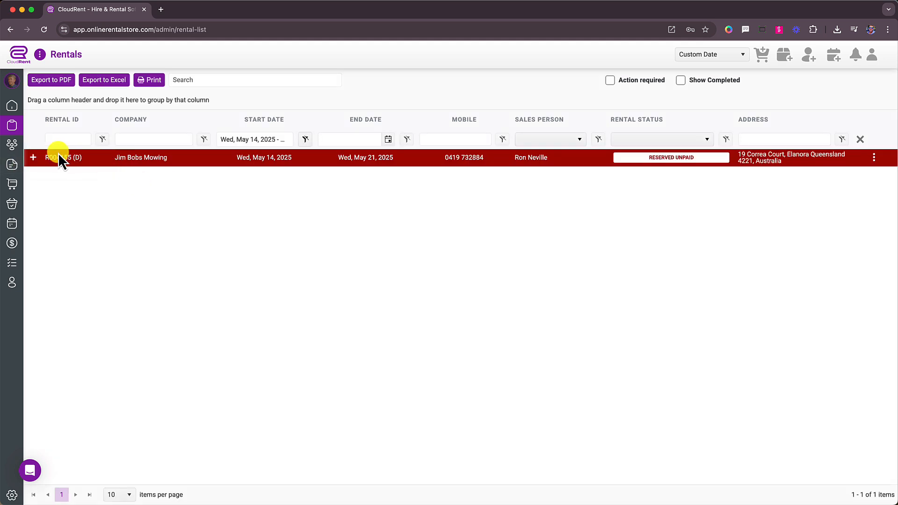
click(37, 159)
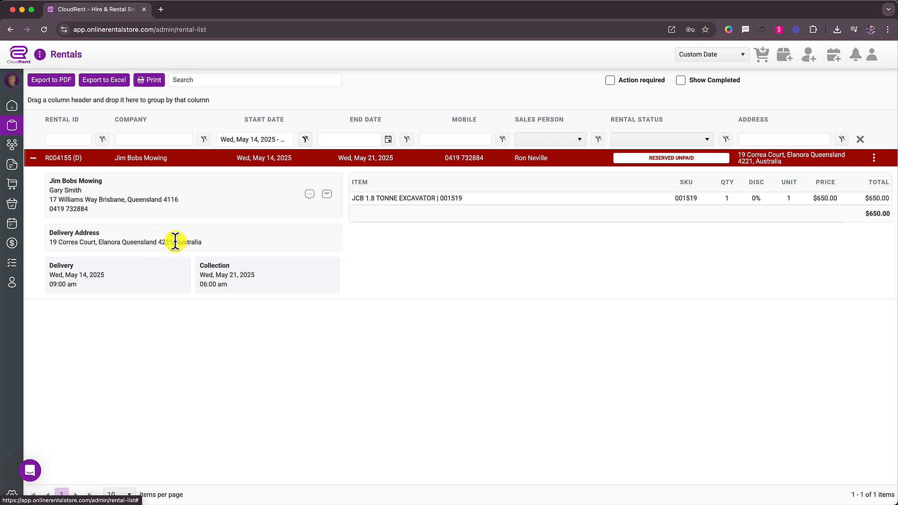
click(560, 158)
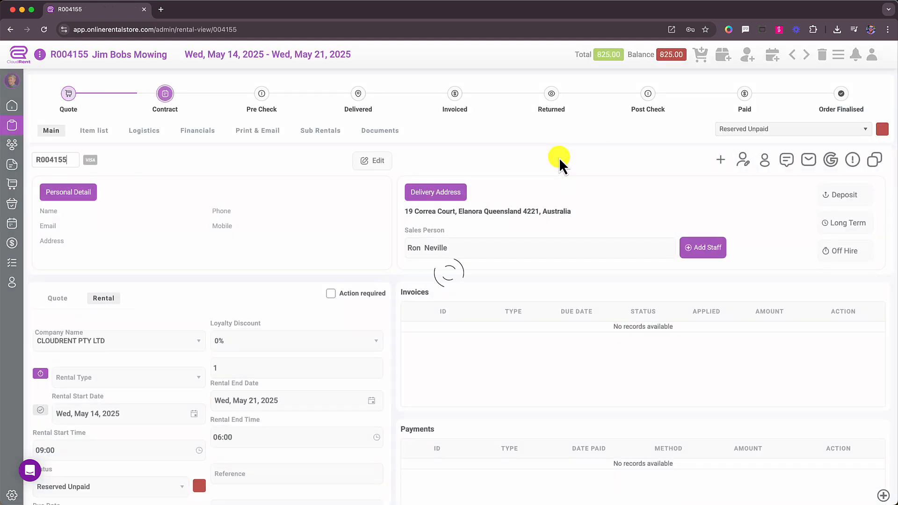
click(152, 136)
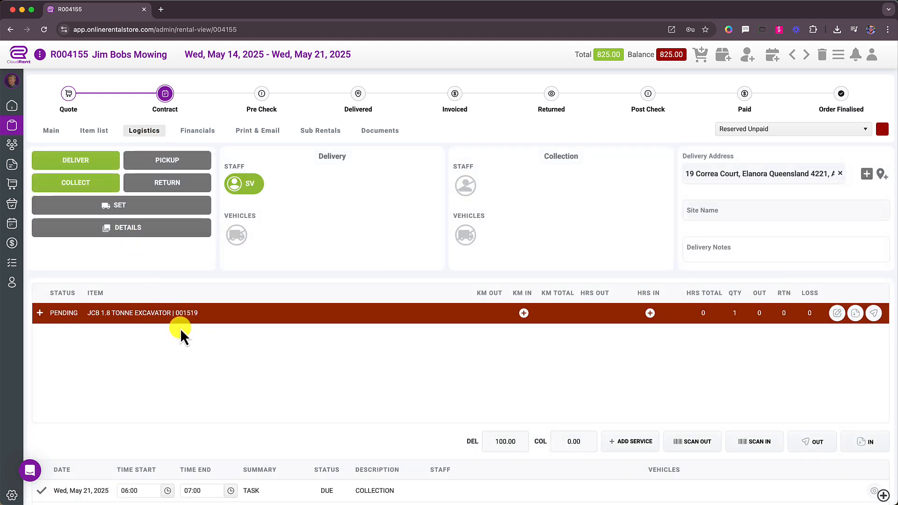
click(40, 313)
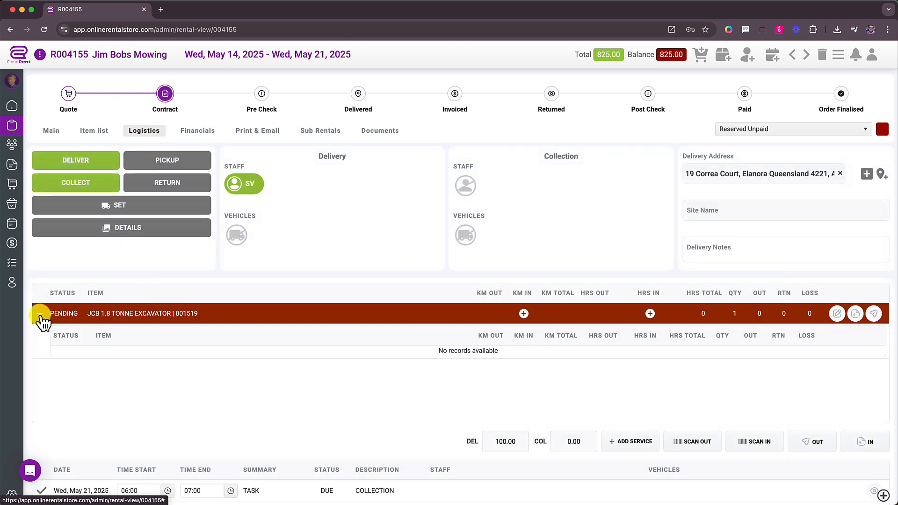
click(40, 314)
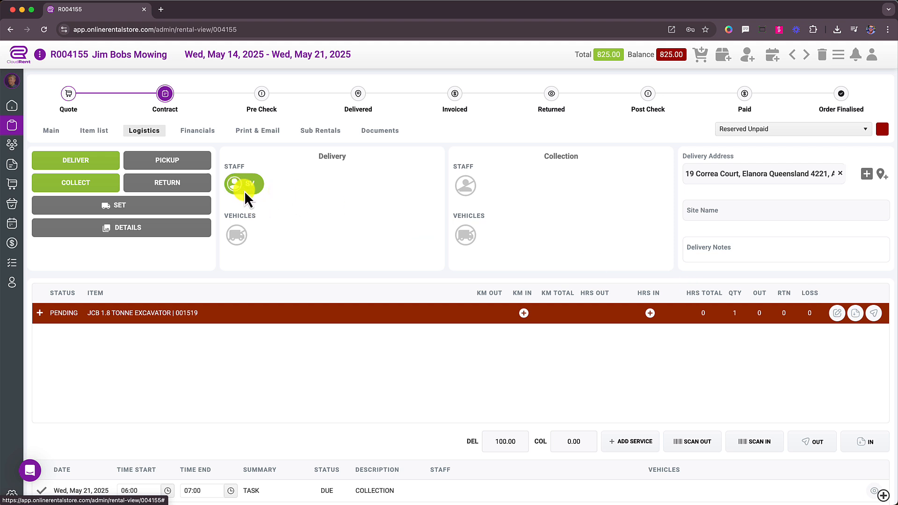
- Enter the site contact's name and site phone number under Site Details and save
click(177, 231)
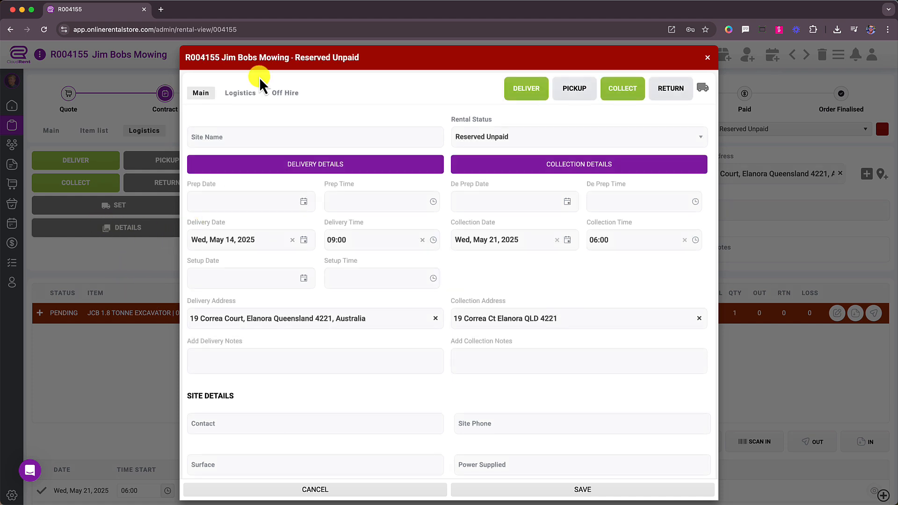
scroll(249, 388, down, 3)
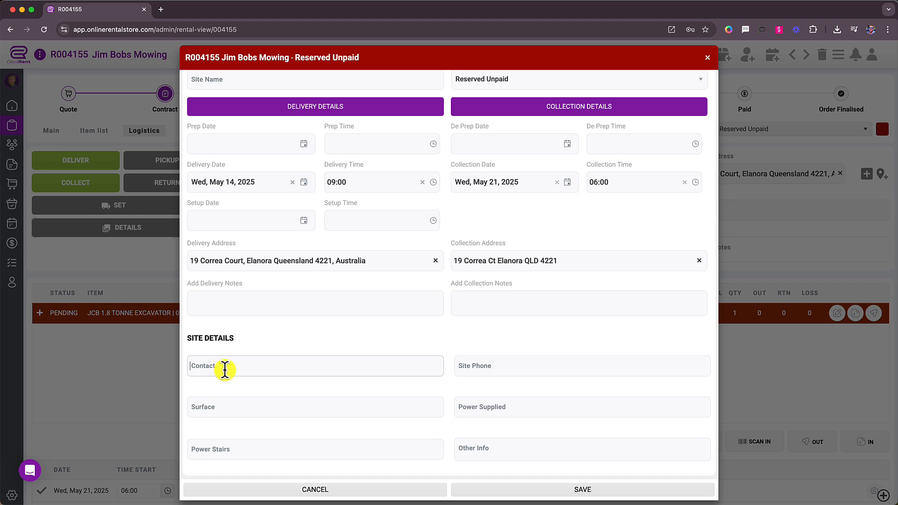
text(Geolff)
click(466, 365)
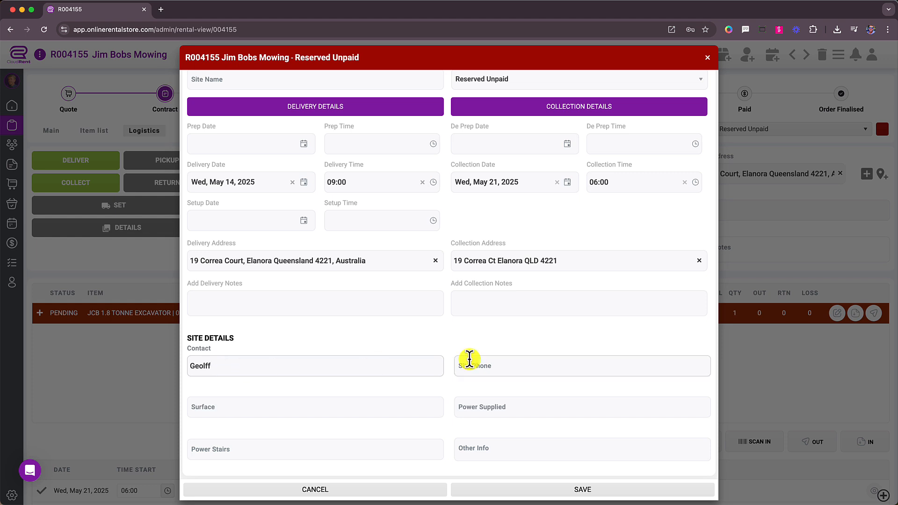
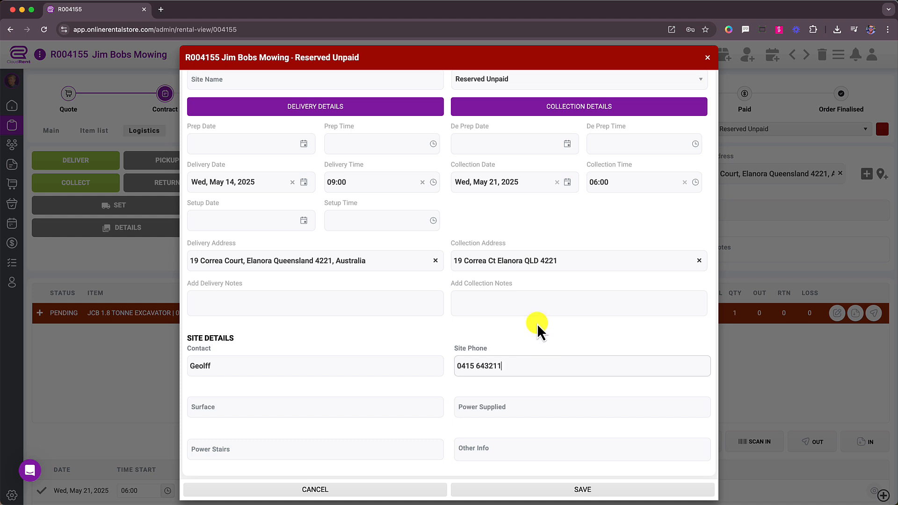
click(541, 487)
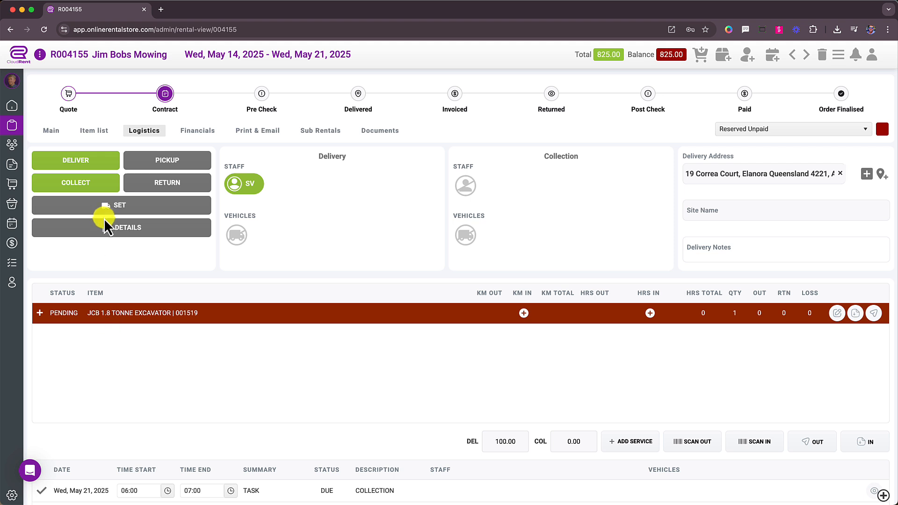
- Assign vehicle FU to delivery, copy staff SV and FU to collection, and save
click(105, 227)
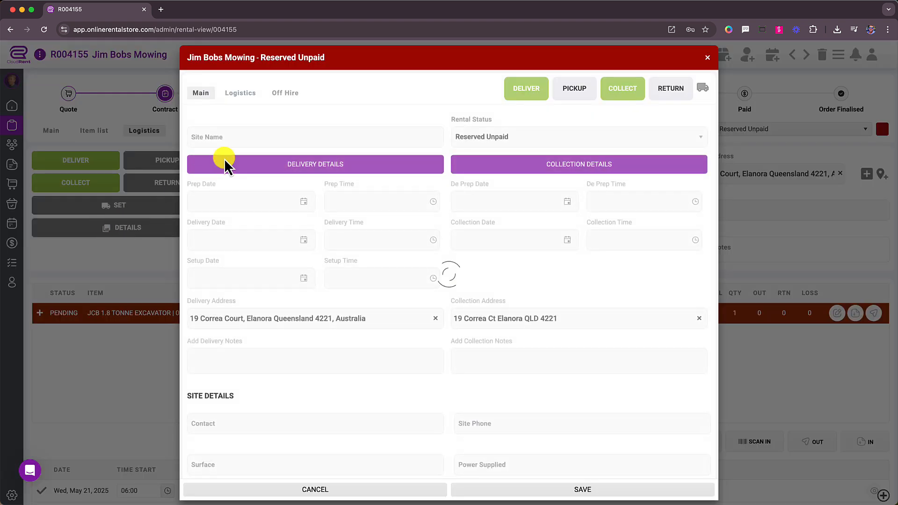
click(243, 96)
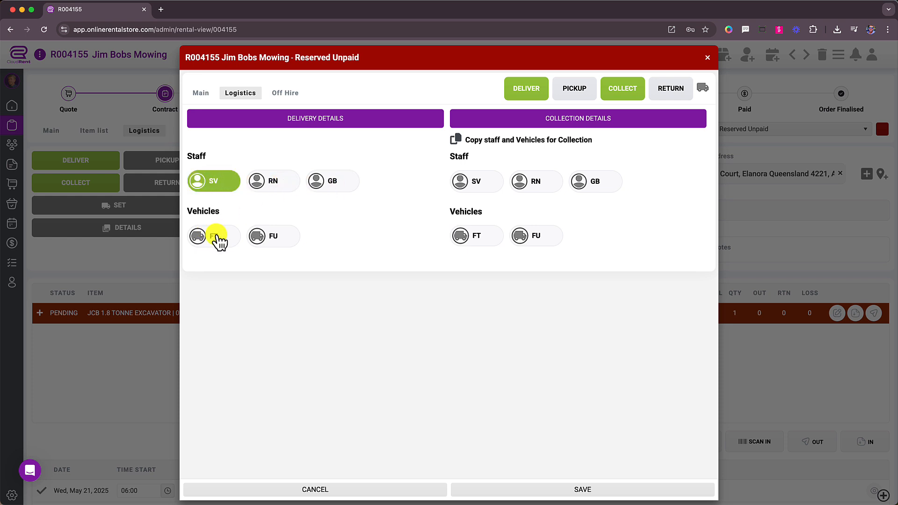
click(274, 237)
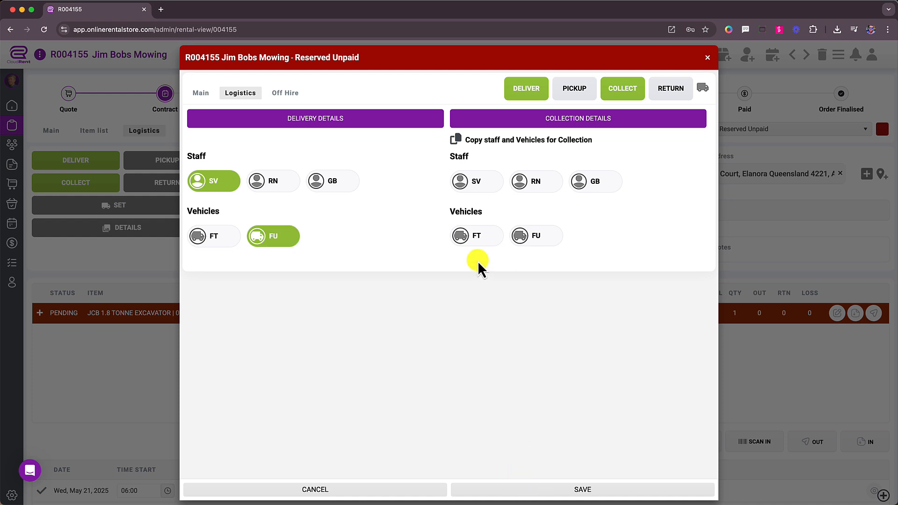
click(457, 142)
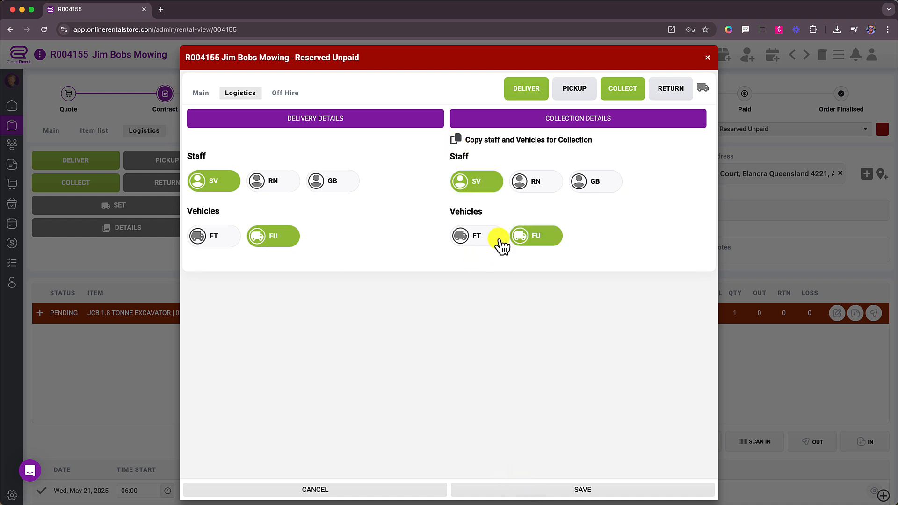
click(557, 491)
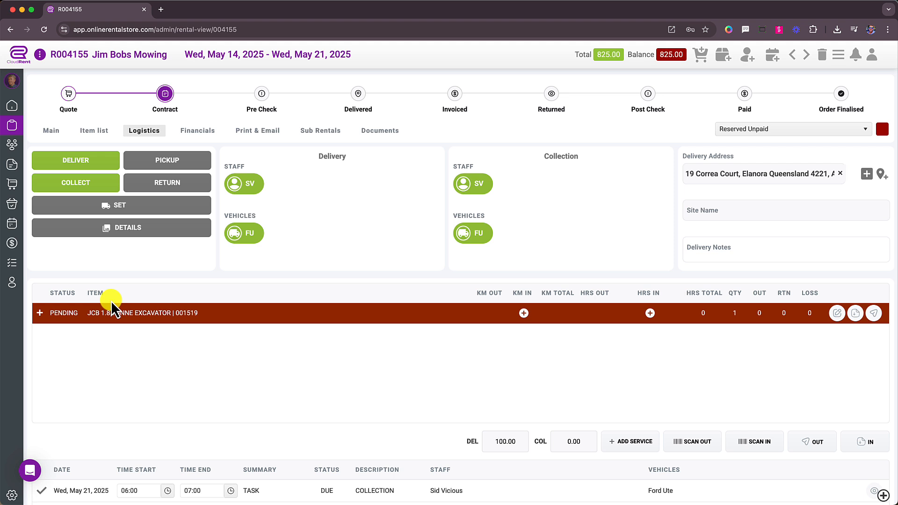
- In the mobile app's Jobs Listing, open job R004155 and show its location-pin options
click(41, 467)
key(super+Tab)
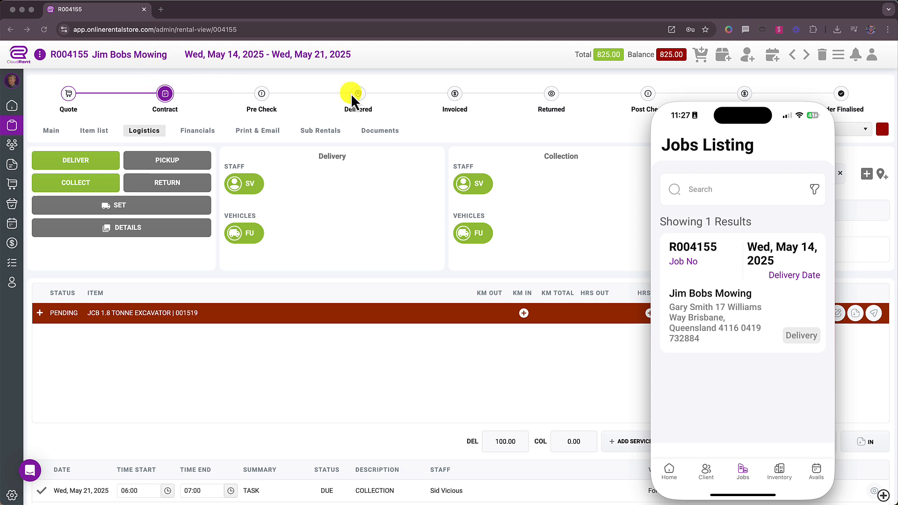
click(712, 311)
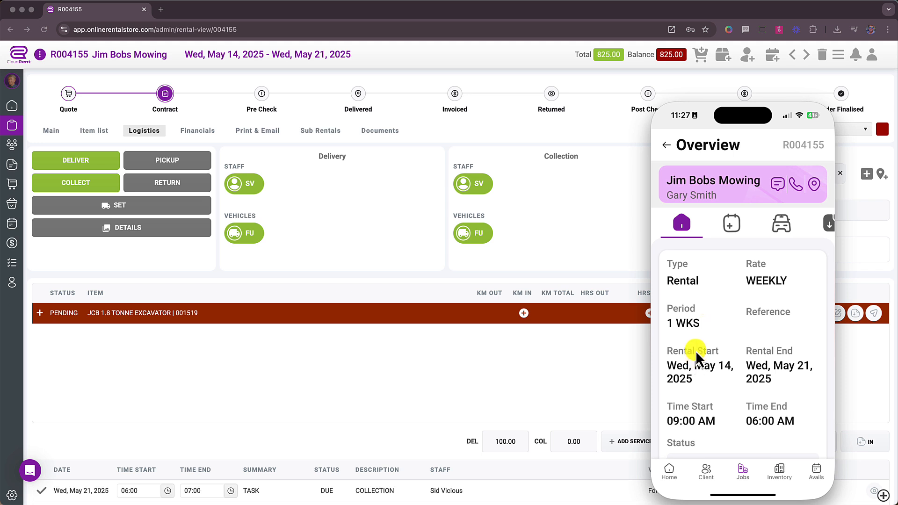
scroll(695, 350, down, 2)
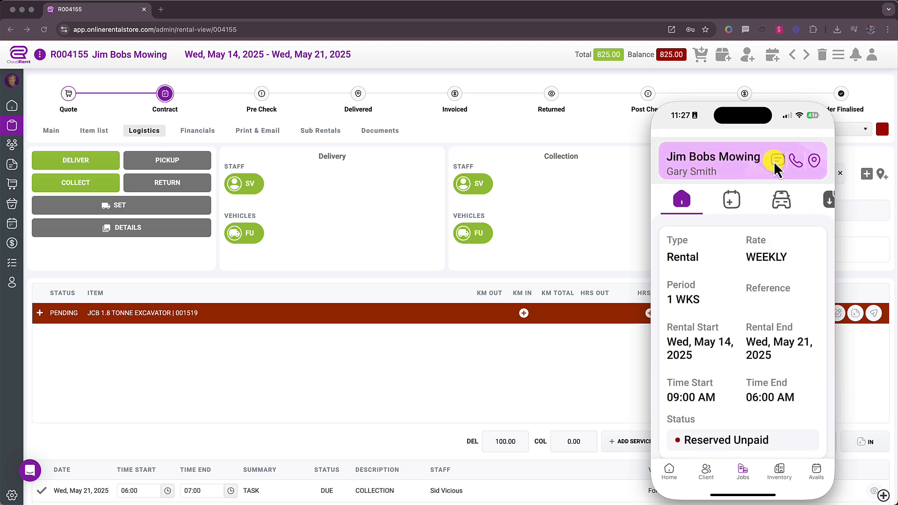
click(815, 162)
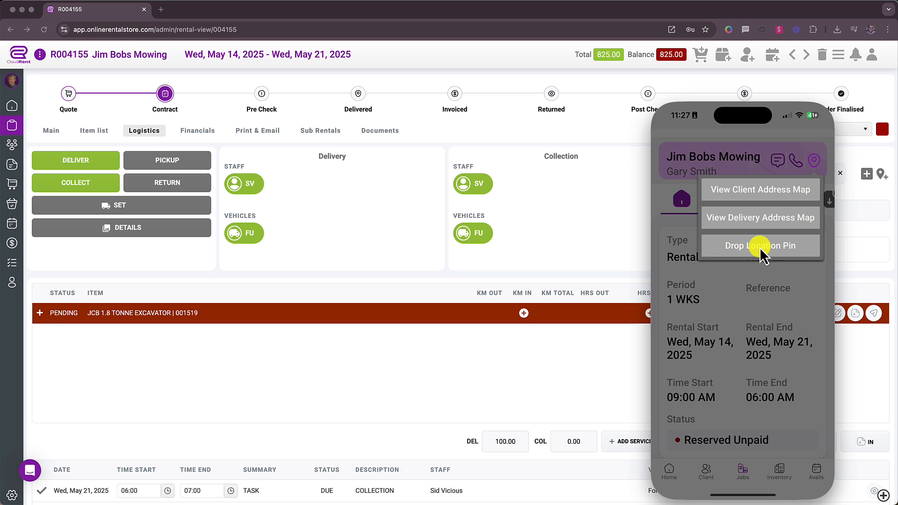
- Dismiss the location menu, switch to Inventory, and start the JCB 1.8 tonne excavator's check
click(764, 268)
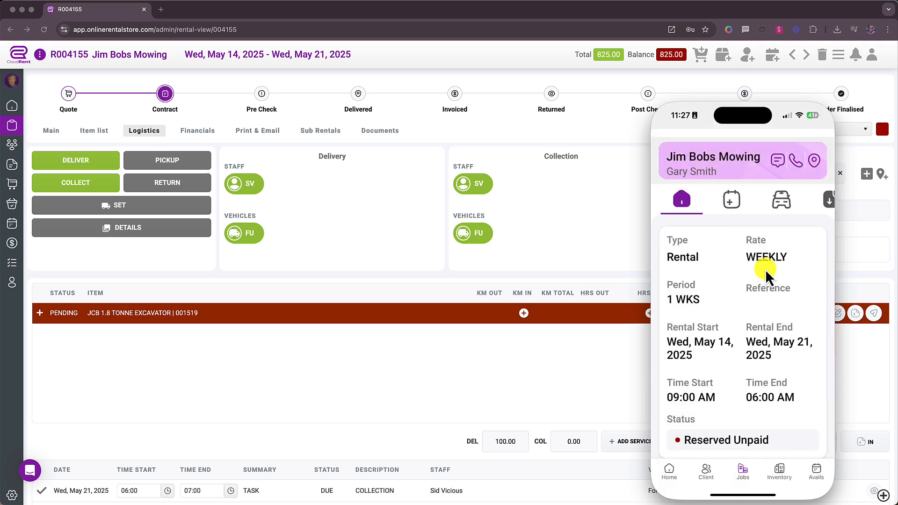
click(733, 202)
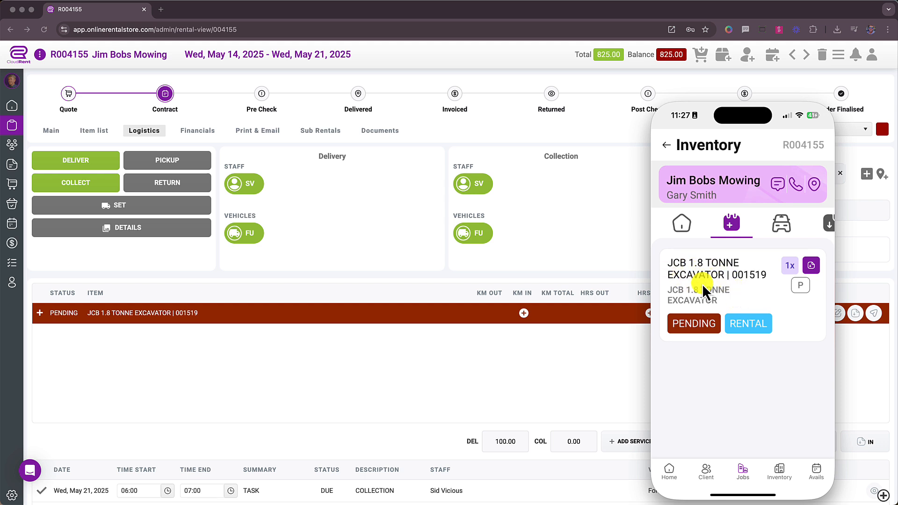
click(814, 269)
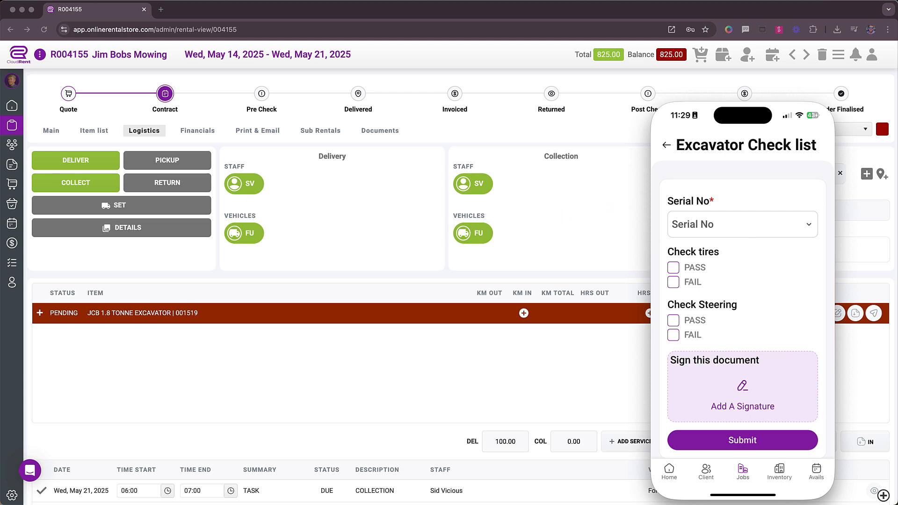
- From the Dashboard Forms tile, review the Pre-Operational Checklist (Before Use) form and cancel unchanged
click(13, 109)
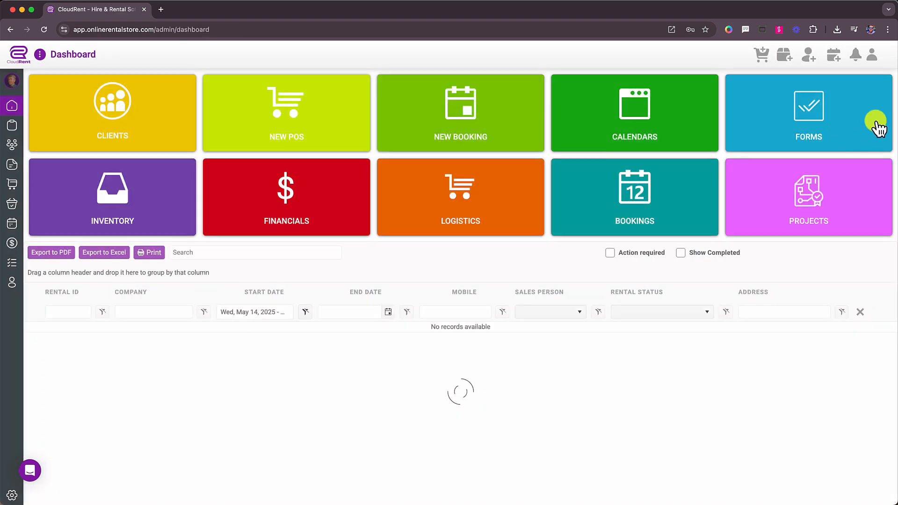
click(825, 124)
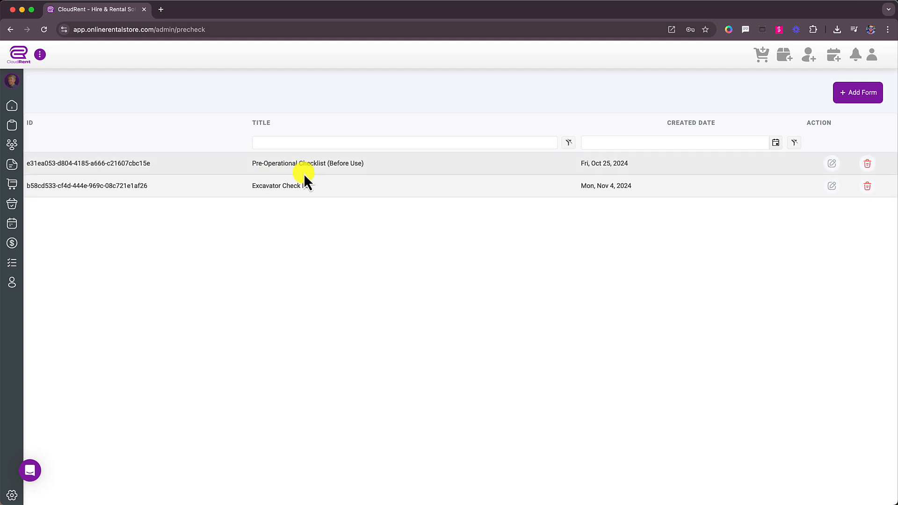
click(832, 163)
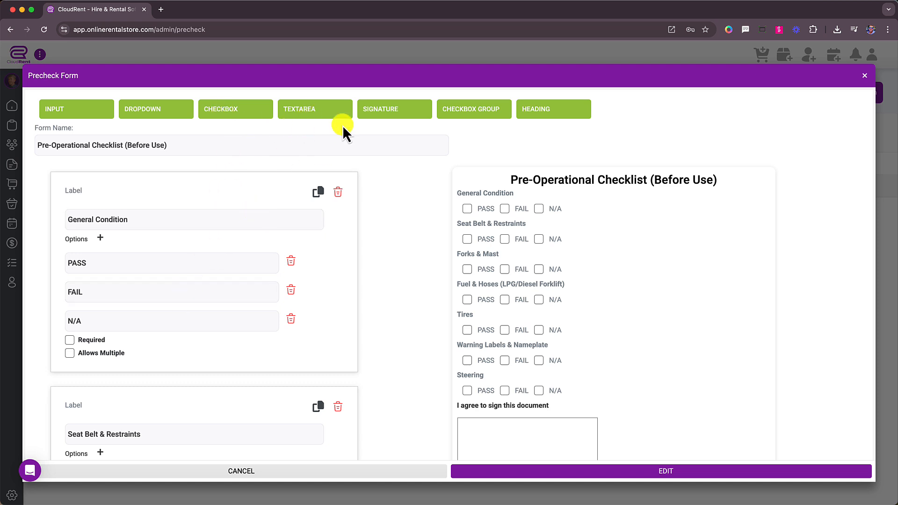
scroll(597, 294, down, 3)
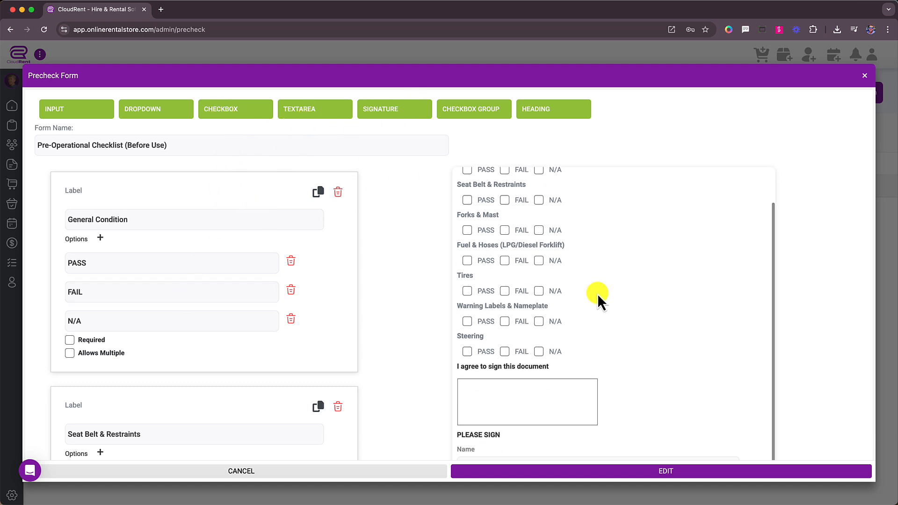
scroll(597, 294, up, 3)
click(865, 76)
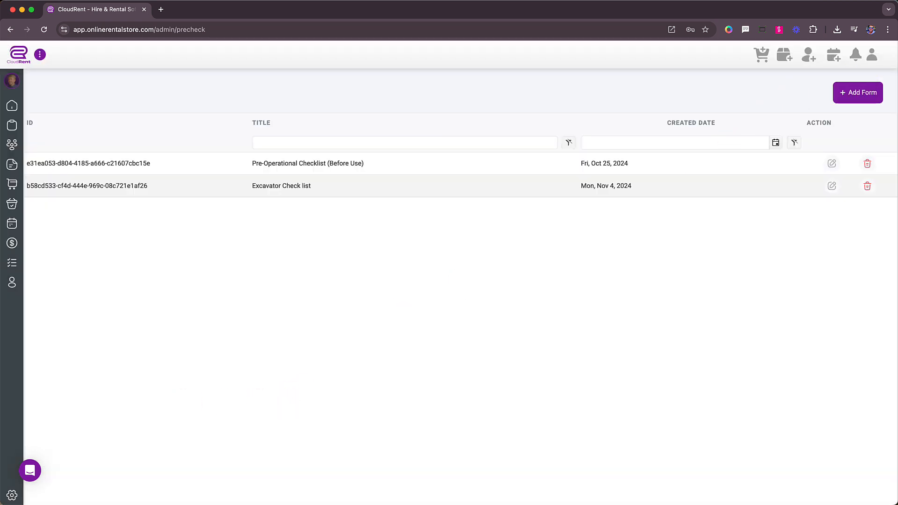
- Submit the mobile Excavator Check list for serial 000243 with tires PASS, then return to the web app
key(super+Tab)
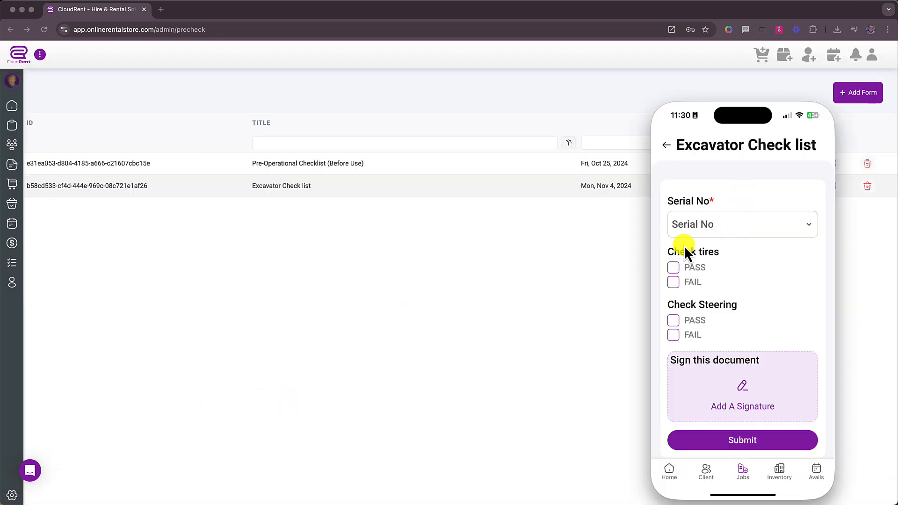
click(733, 221)
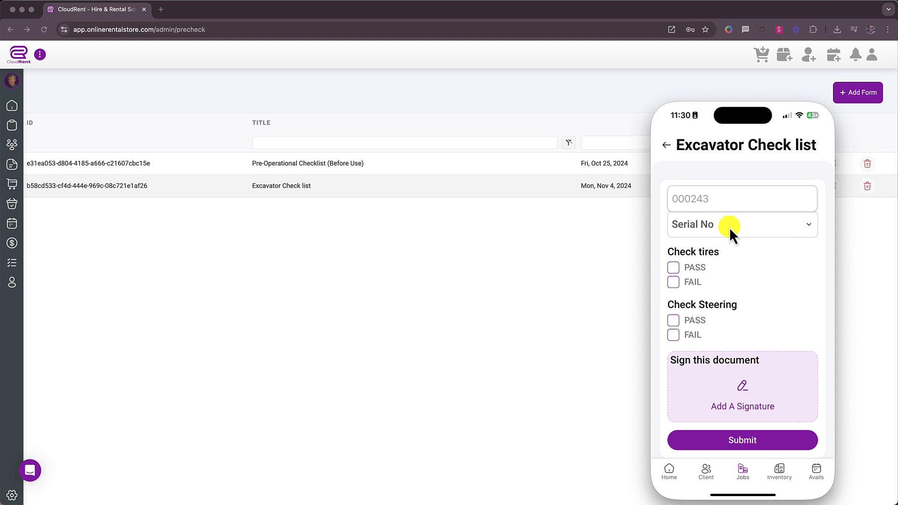
click(722, 201)
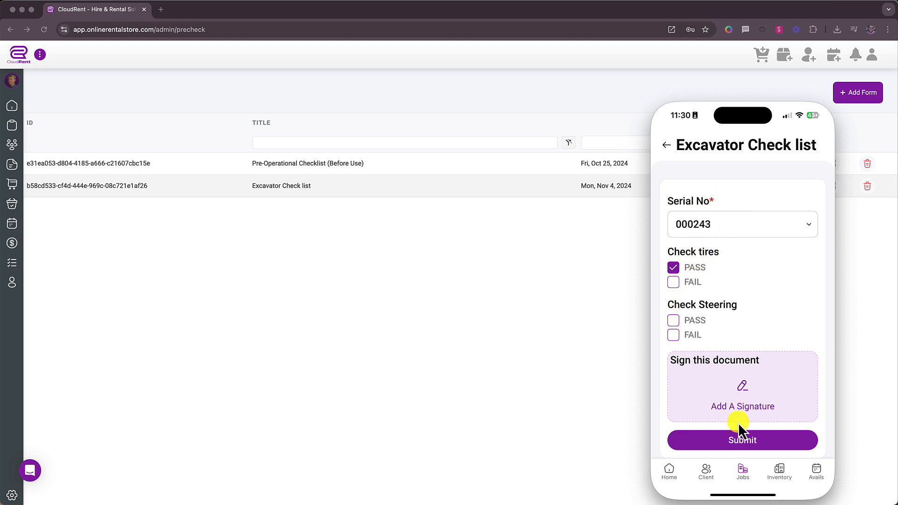
click(667, 144)
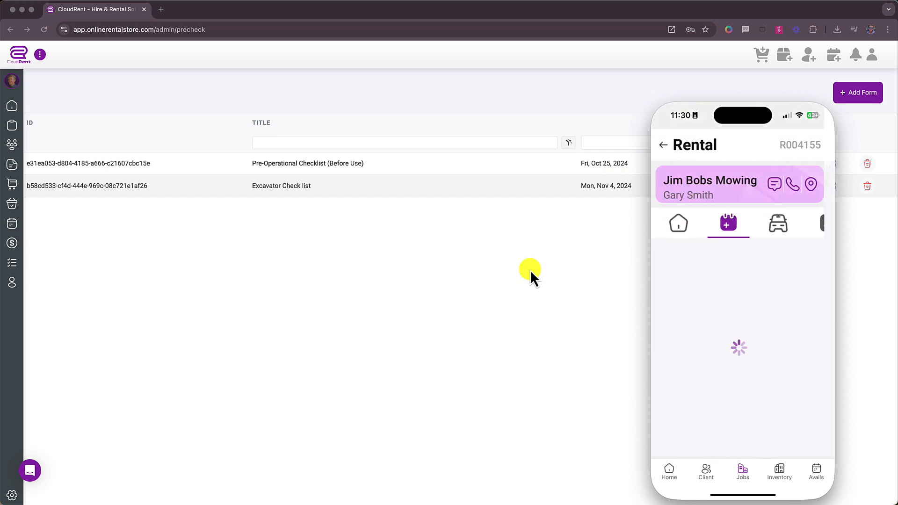
click(524, 272)
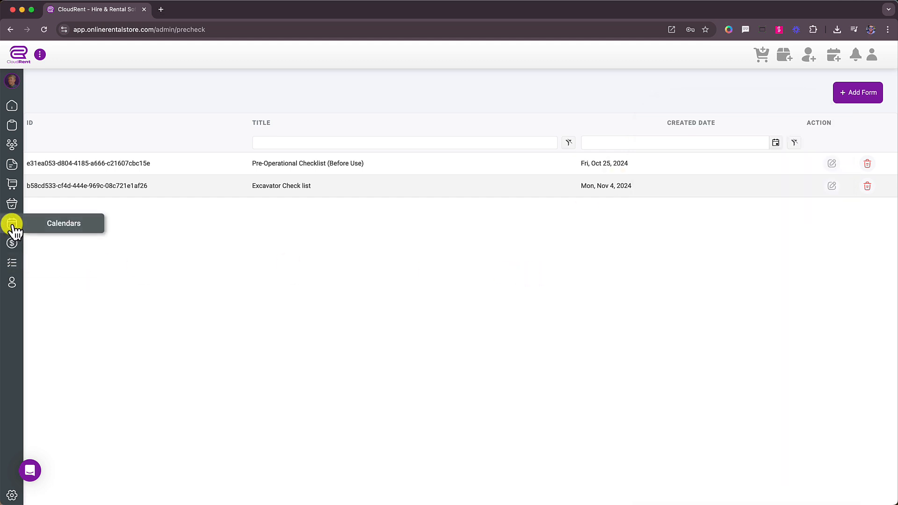
- Open the Logistics run sheet and expand rental 004155's Delivery row to show the JCB excavator
click(12, 185)
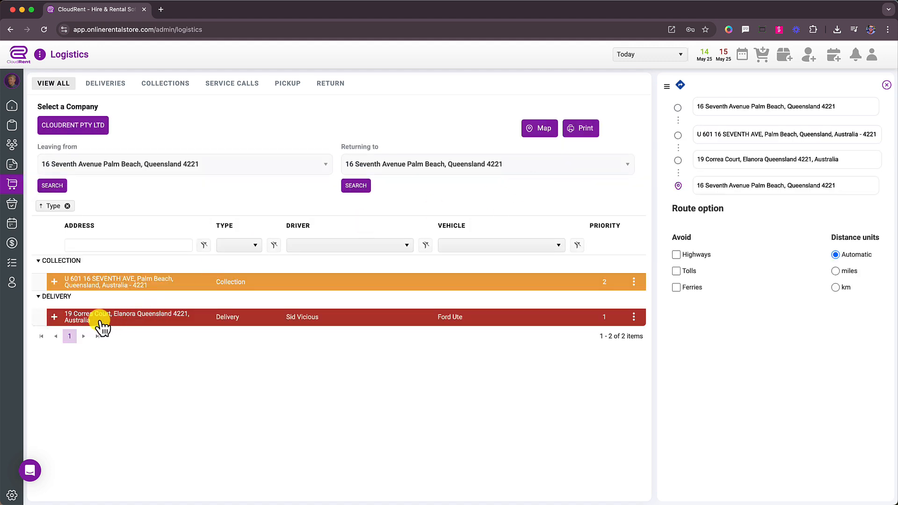
click(54, 317)
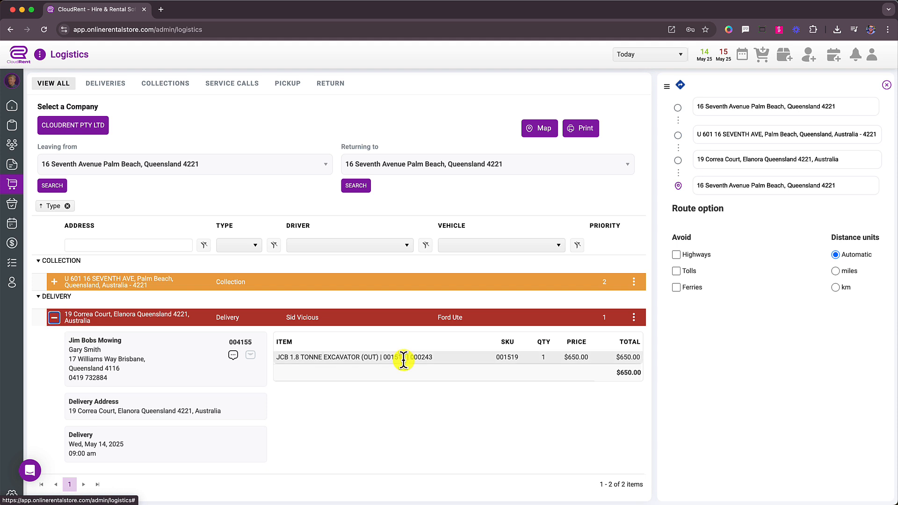